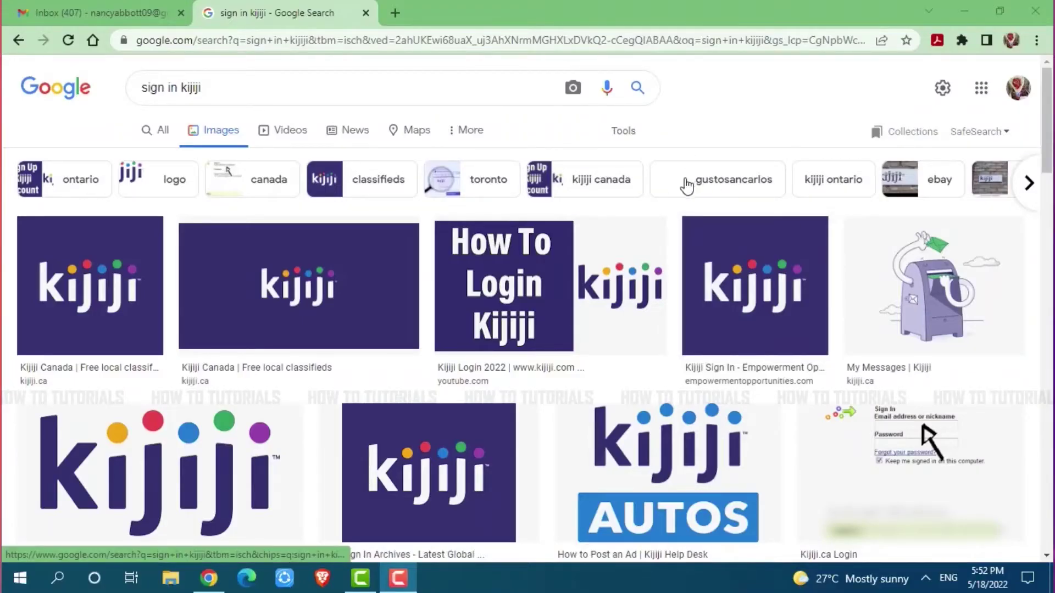
left_click(398, 15)
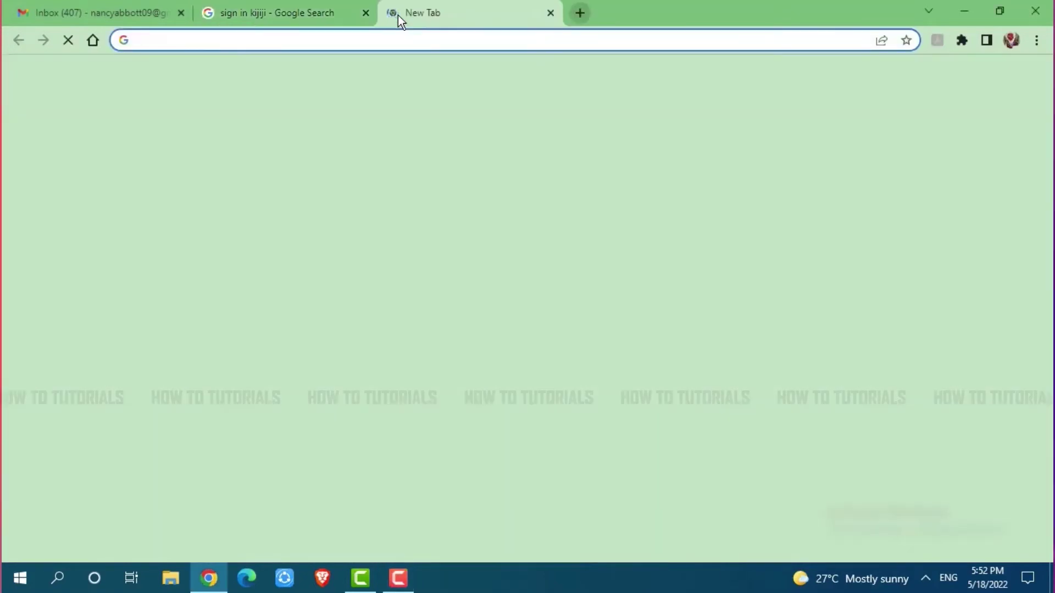
type("www.ki")
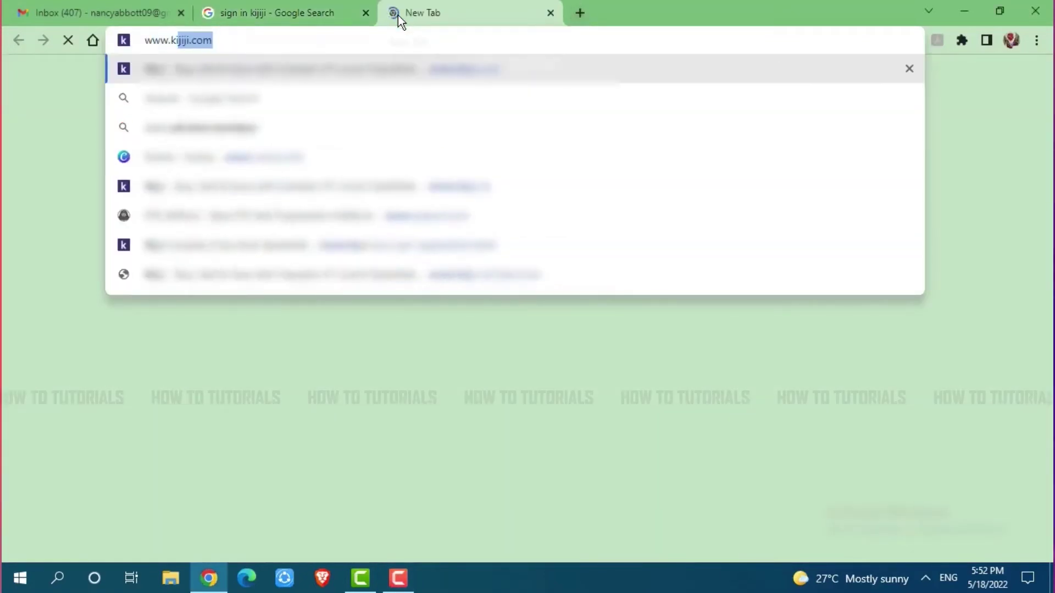
type("jiji.")
type("ca")
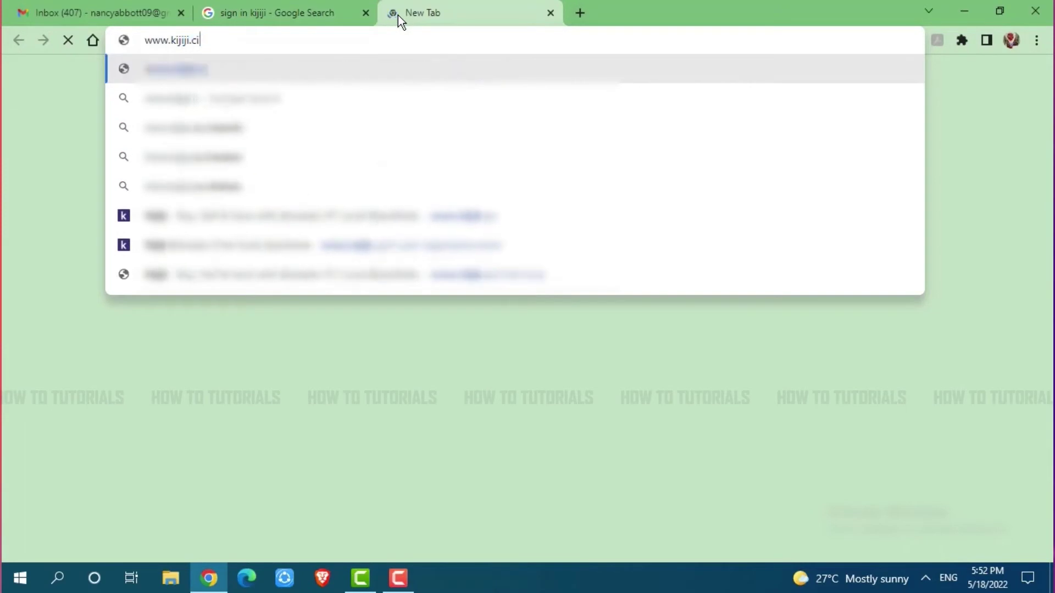
key("Return")
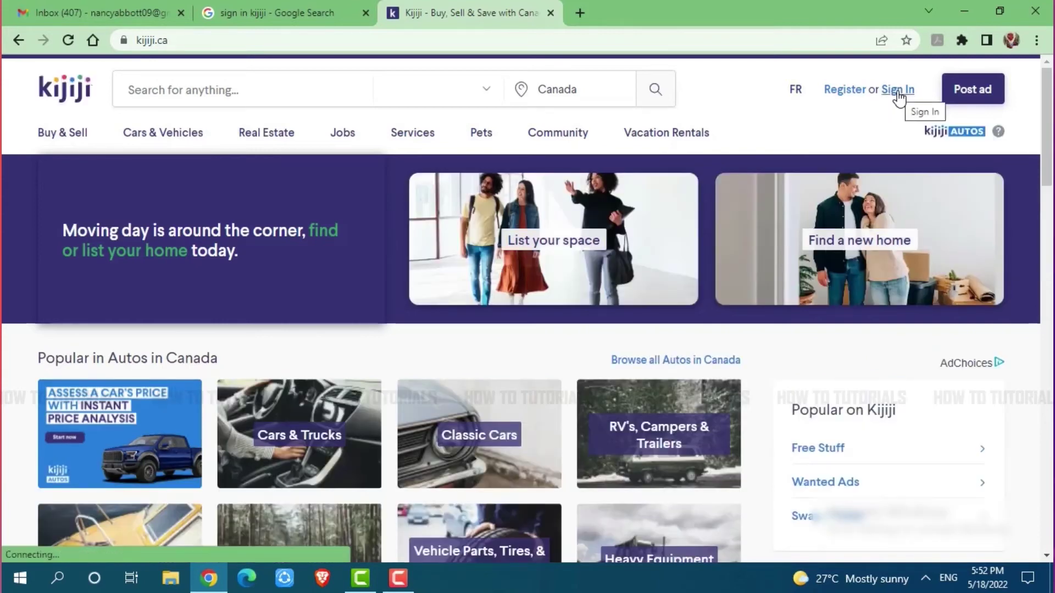
Submit the Kijiji sign-in form with the account email and pasted password.
left_click(899, 97)
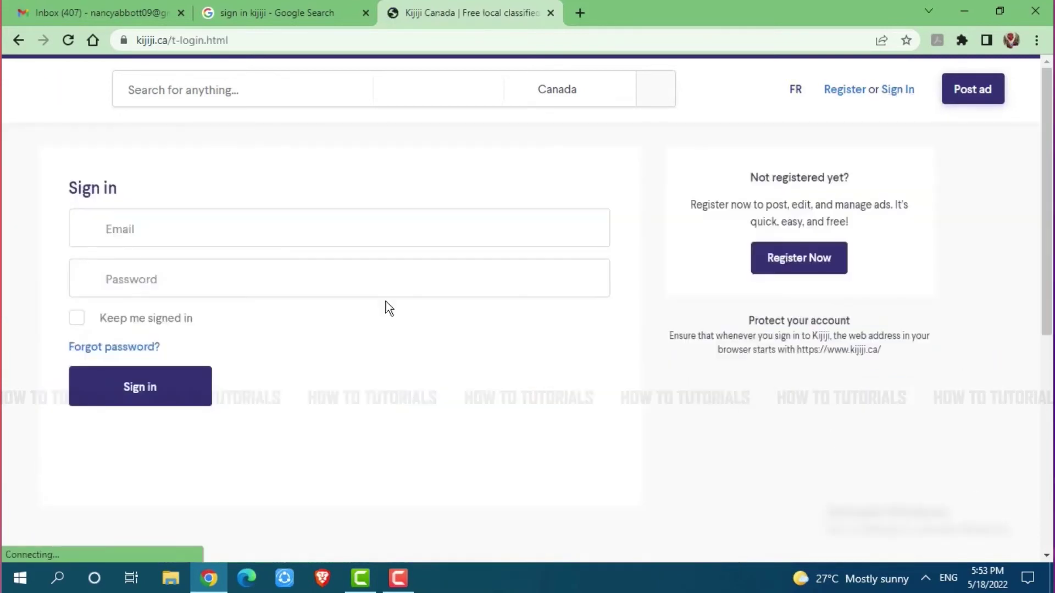
left_click(182, 228)
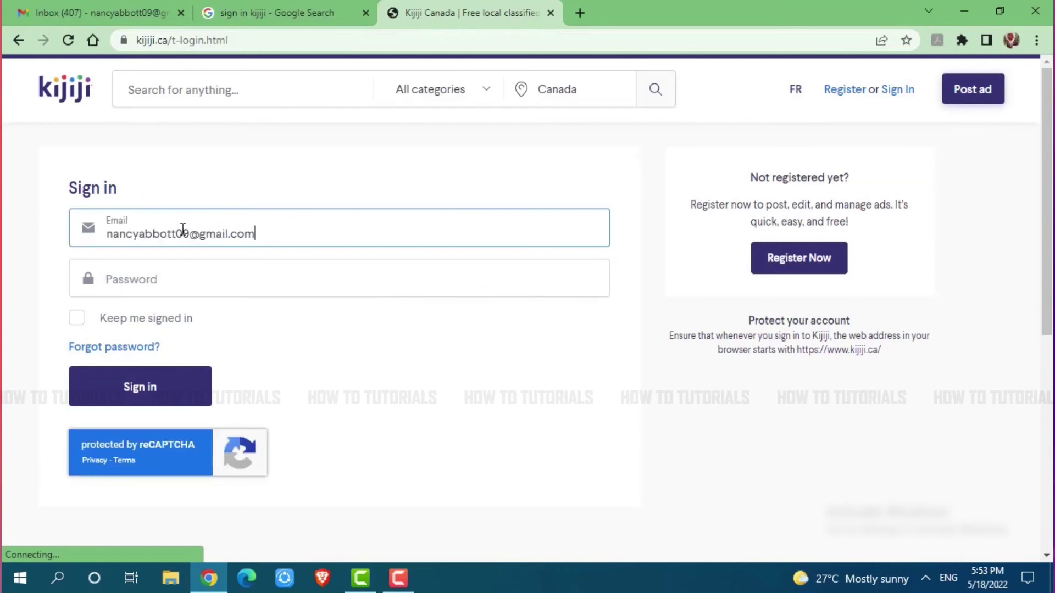
left_click(139, 275)
key("ctrl+v")
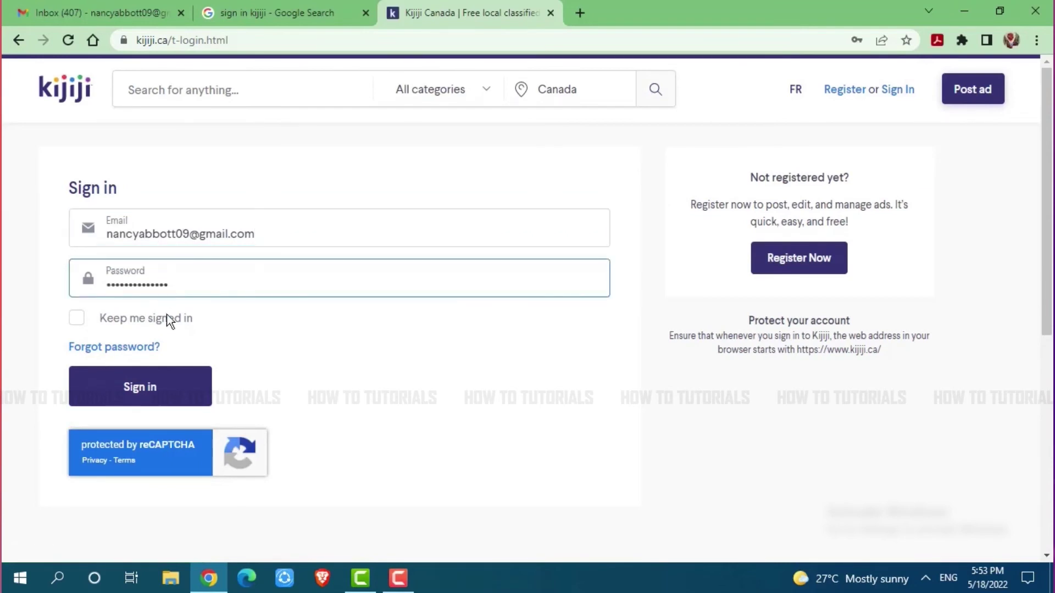
left_click(144, 388)
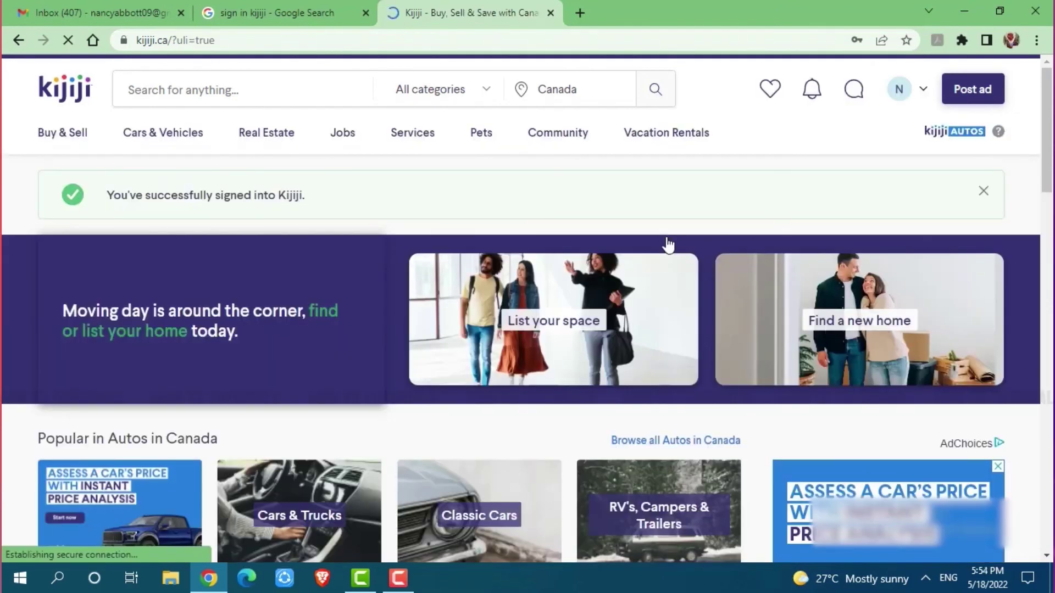